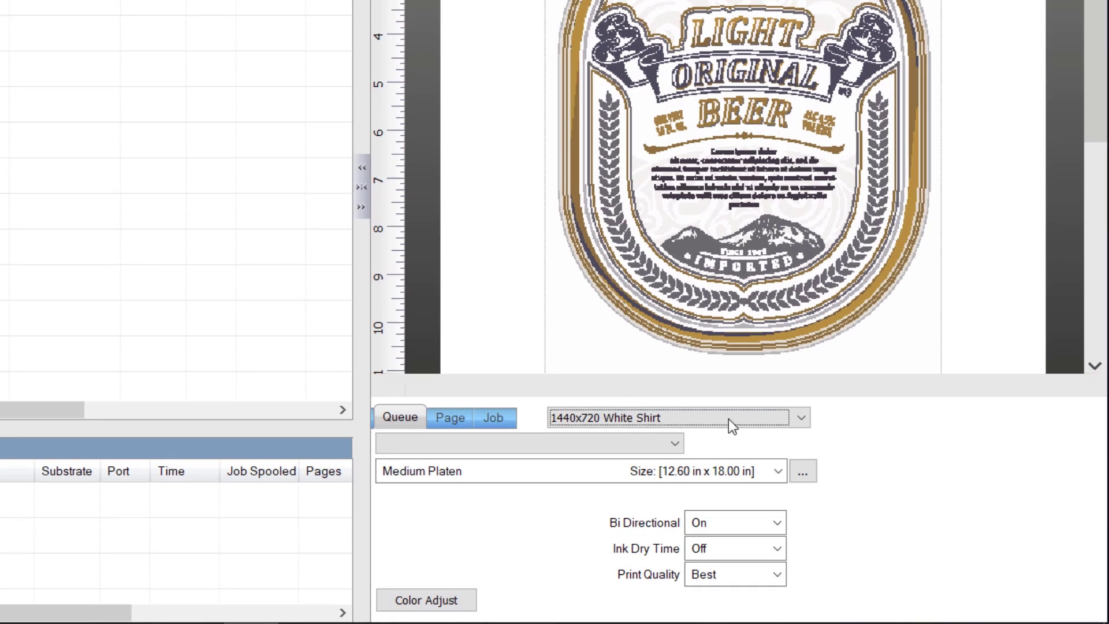
# Step: Select the 1440x720 White Shirt print mode and open the Color Layer's Processing Options in the queue properties
pyautogui.click(804, 424)
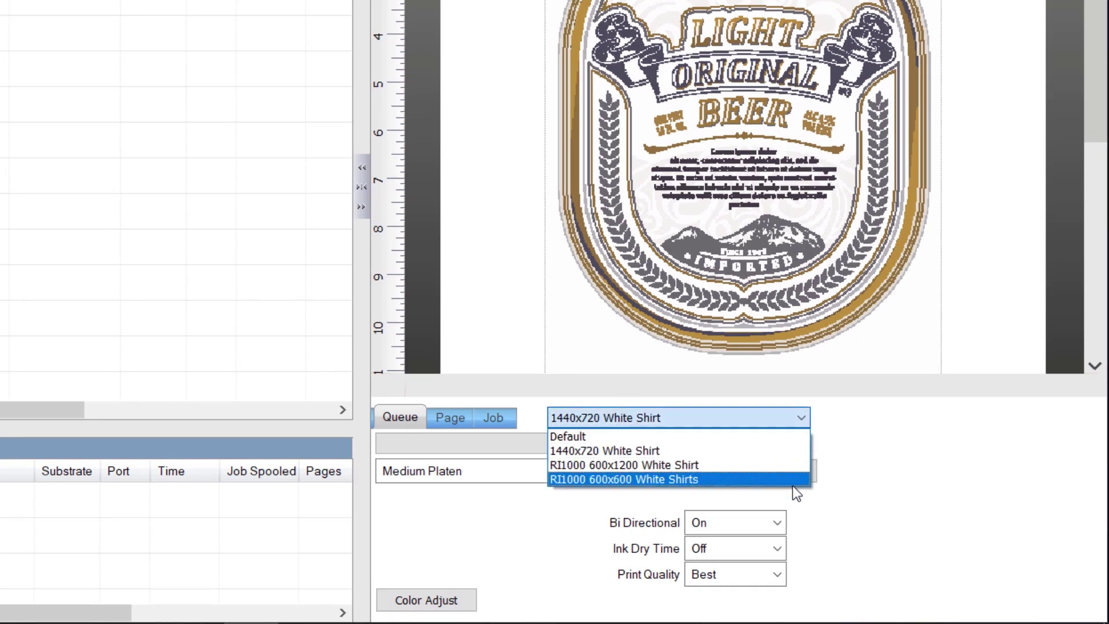
pyautogui.click(785, 453)
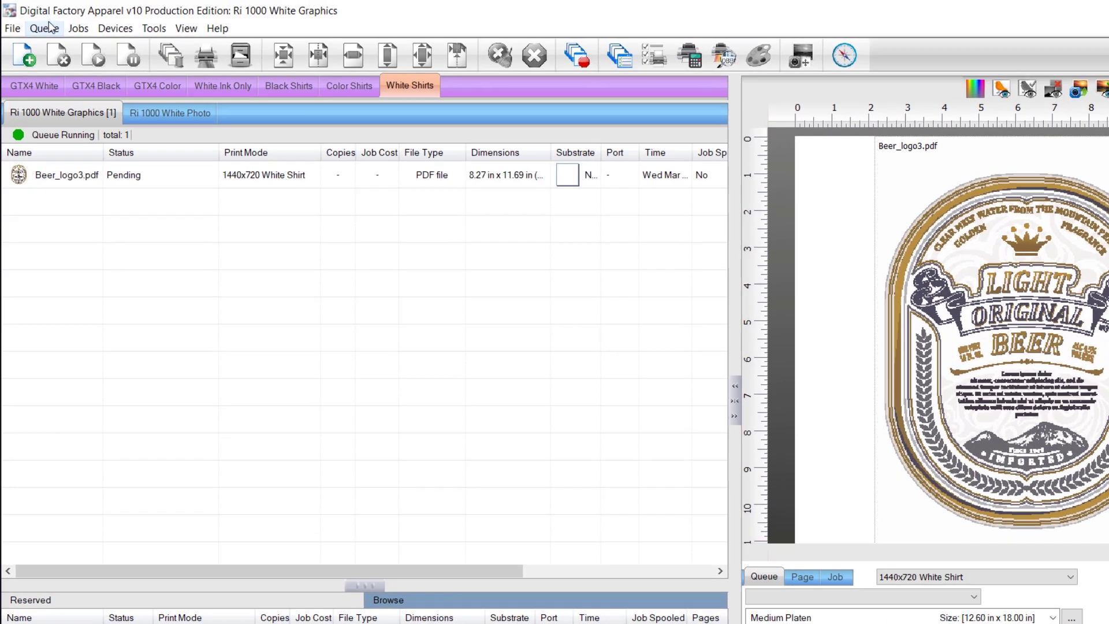
pyautogui.click(44, 29)
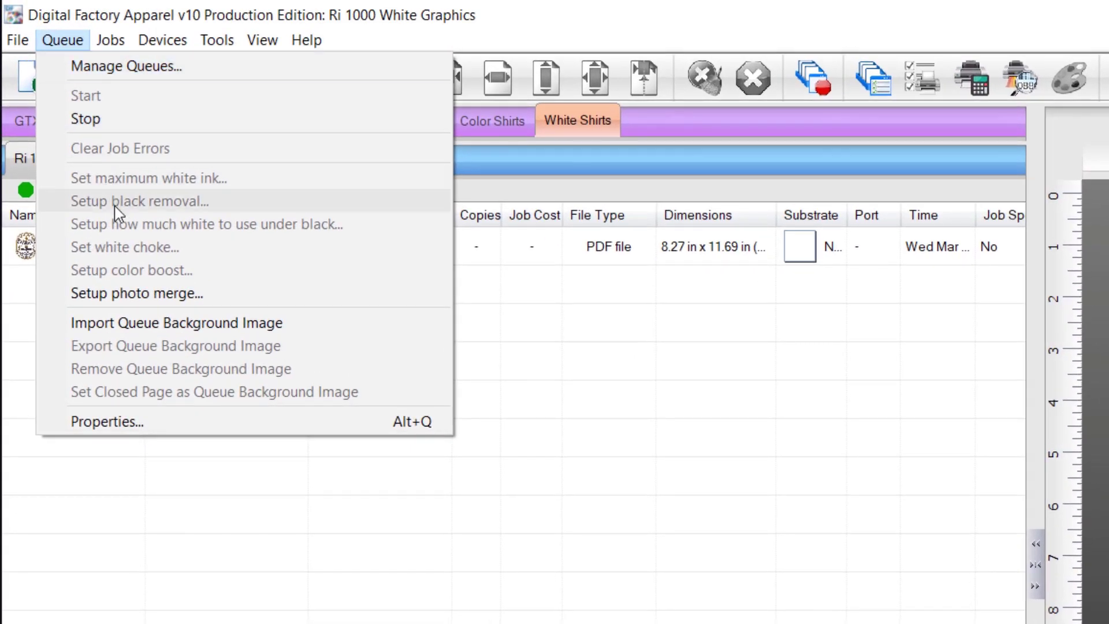
pyautogui.click(114, 426)
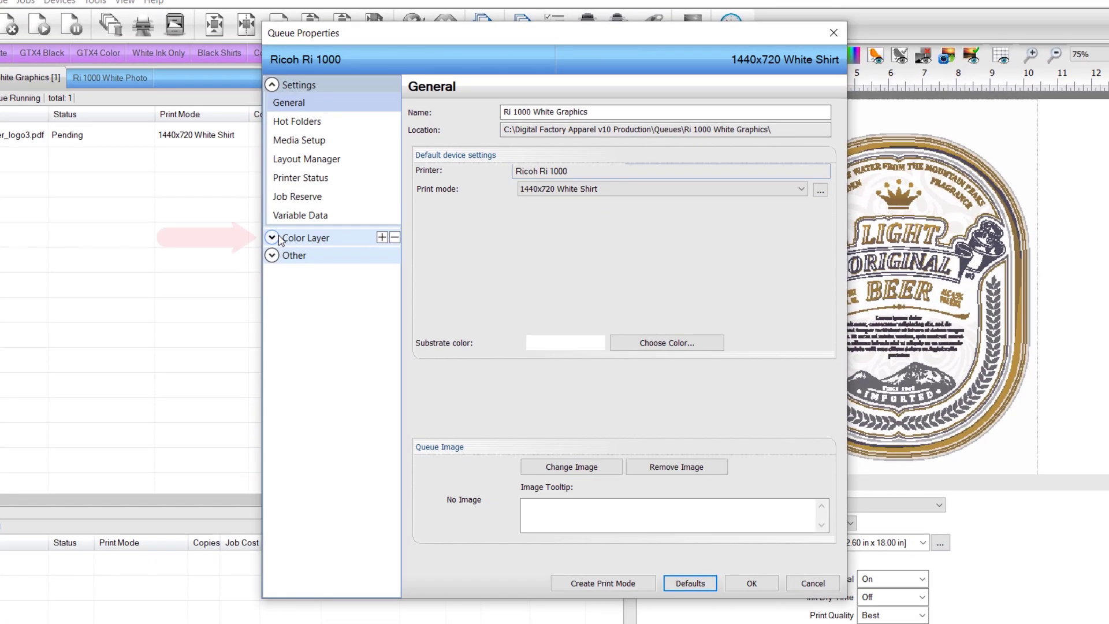
pyautogui.click(462, 376)
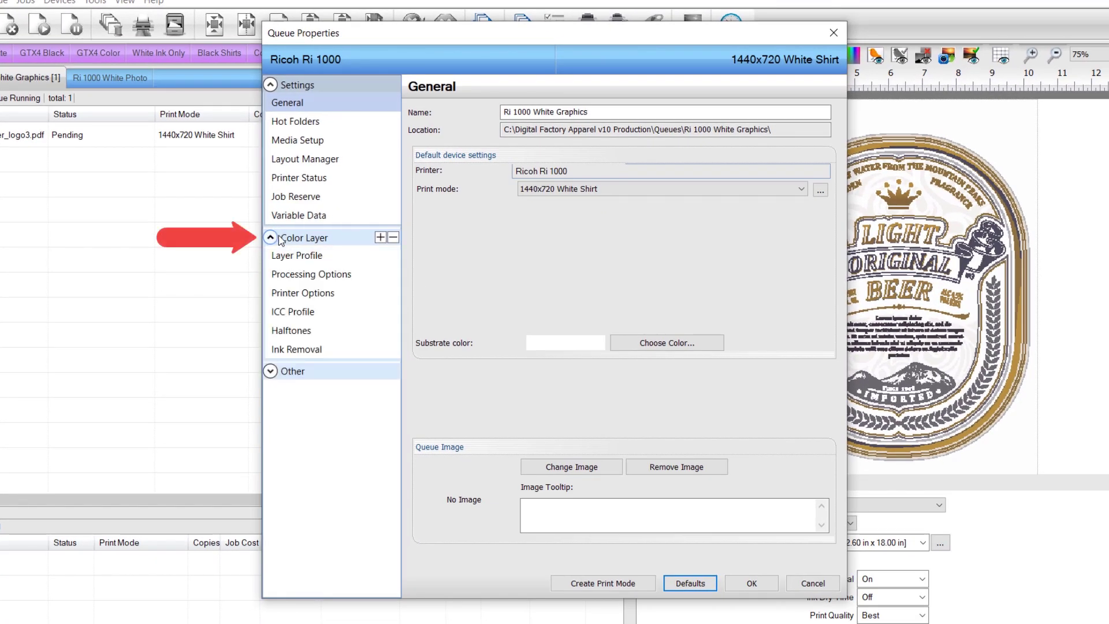
pyautogui.click(350, 275)
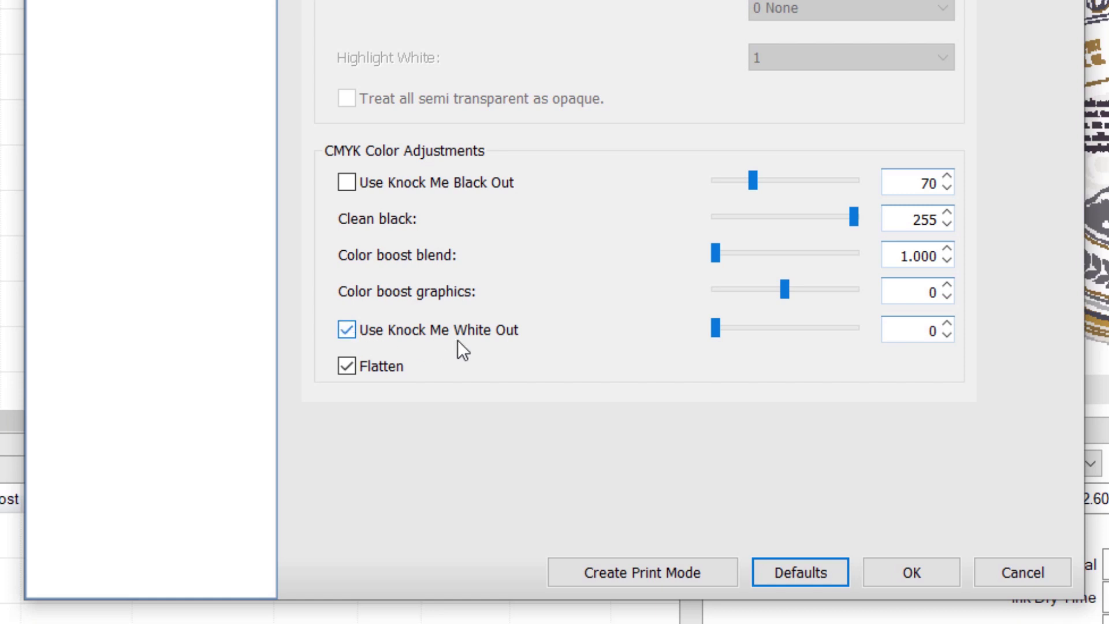
# Step: Set the Knock Me White Out value to 5 in the CMYK color adjustments
pyautogui.click(716, 330)
pyautogui.moveTo(716, 331)
pyautogui.mouseDown()
pyautogui.moveTo(758, 330)
pyautogui.moveTo(710, 330)
pyautogui.mouseUp()
pyautogui.click(947, 324)
pyautogui.click(948, 324)
pyautogui.click(948, 324)
pyautogui.click(948, 324)
# Step: Save the settings as a new print mode named "1440x720 White Removal" and accept the queue properties
pyautogui.click(661, 566)
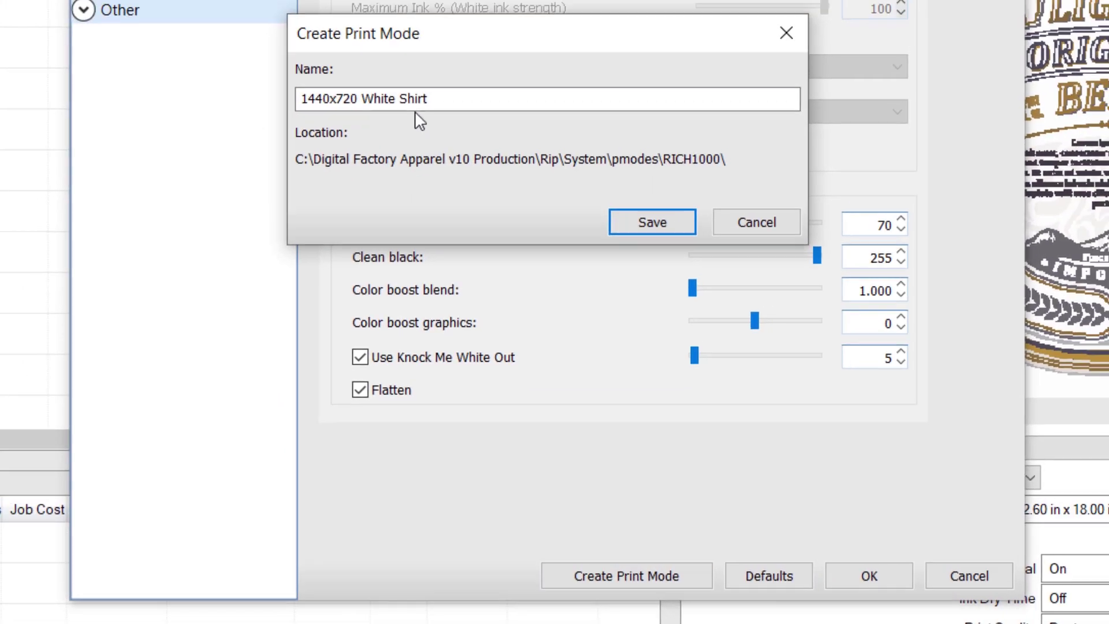
pyautogui.moveTo(422, 44); pyautogui.dragTo(310, 33)
pyautogui.moveTo(340, 132); pyautogui.dragTo(251, 129)
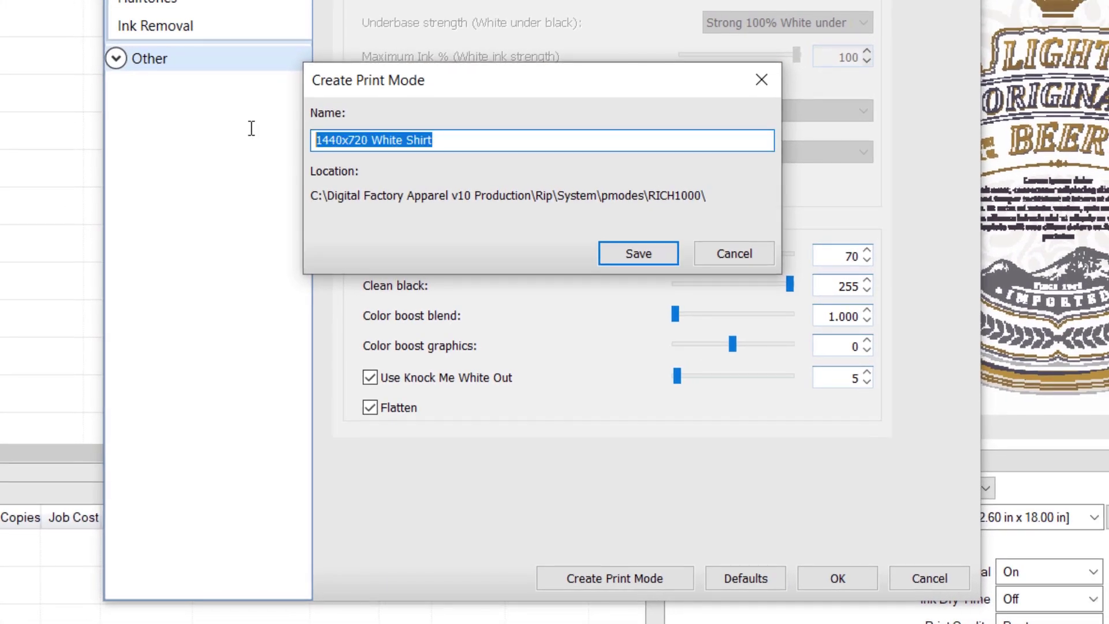
pyautogui.write('1440x720 White Remov')
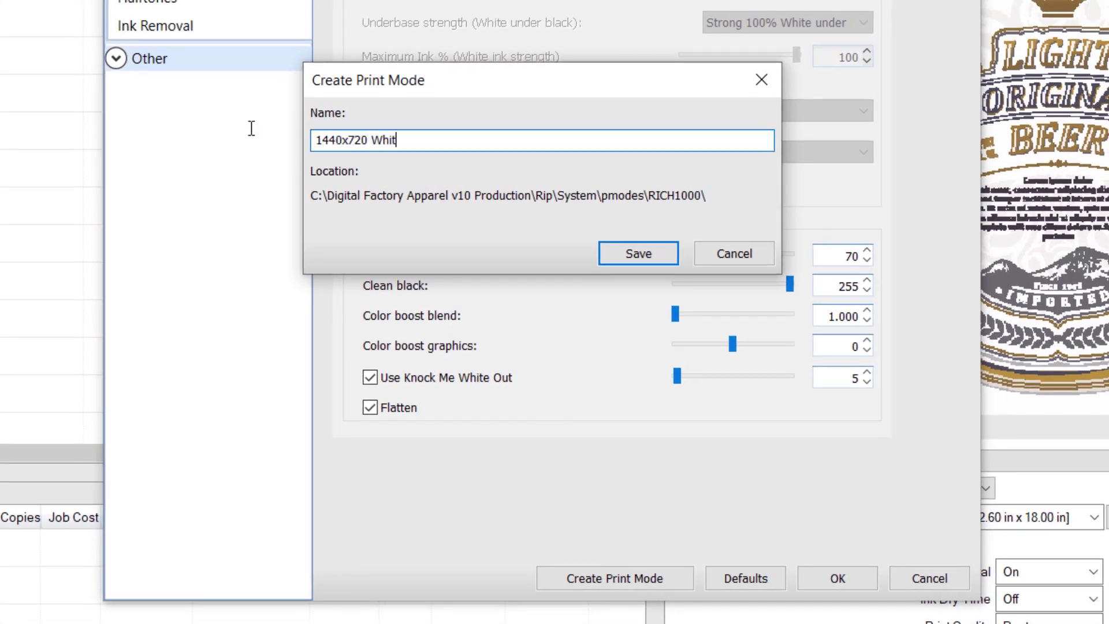
pyautogui.write('al')
pyautogui.click(619, 247)
pyautogui.click(844, 582)
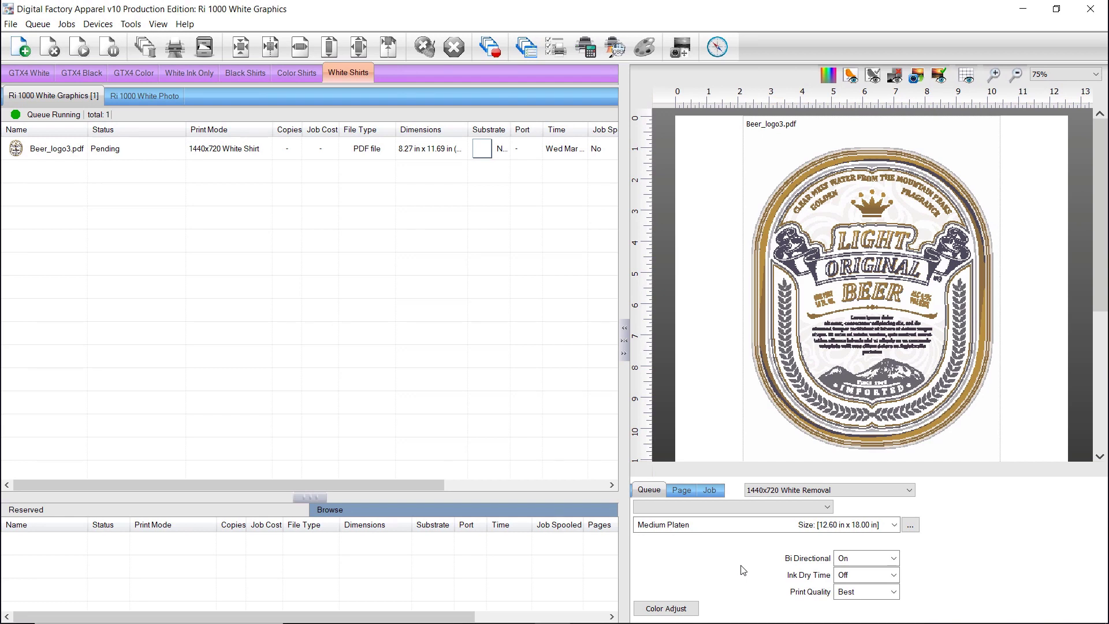
# Step: Choose the 1440x720 White Removal print mode for the queue and accept resetting its properties to that mode's defaults
pyautogui.click(894, 490)
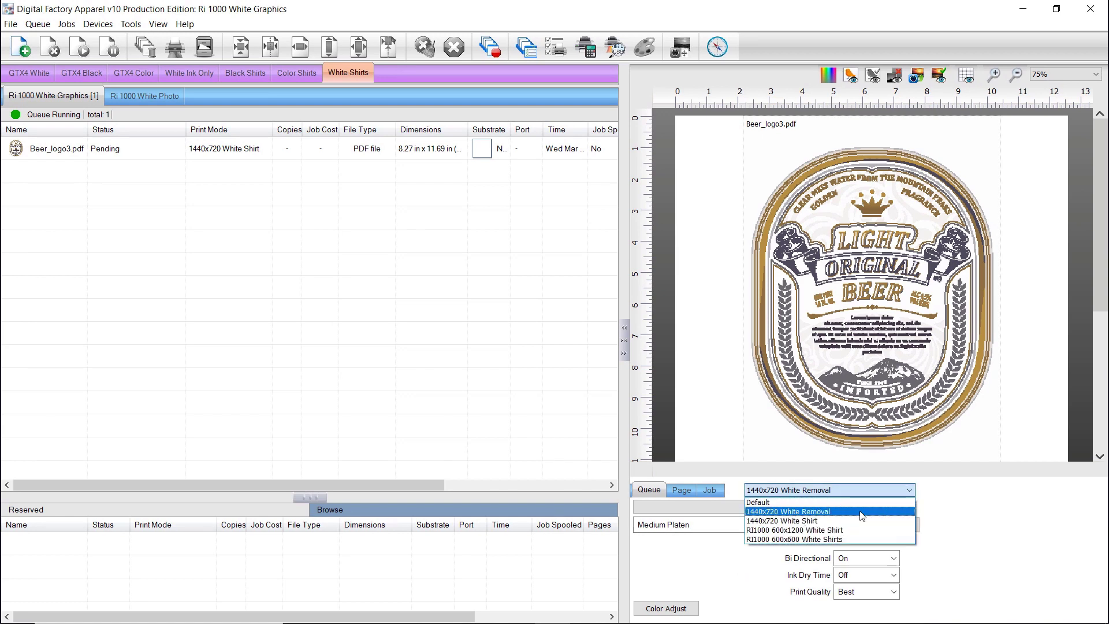
pyautogui.click(862, 515)
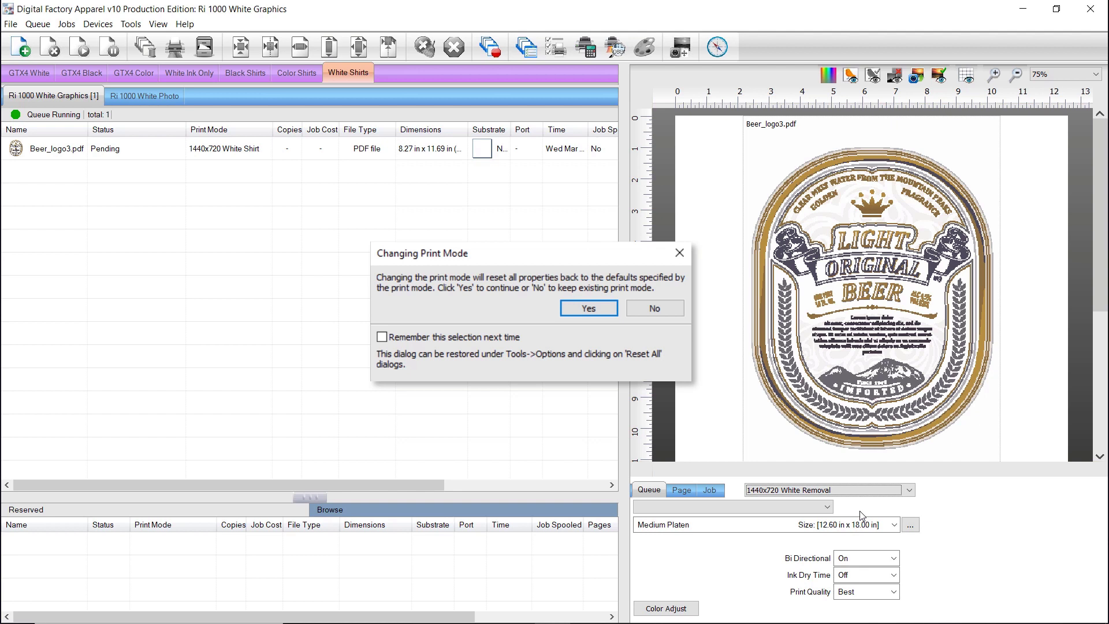
pyautogui.press('Return')
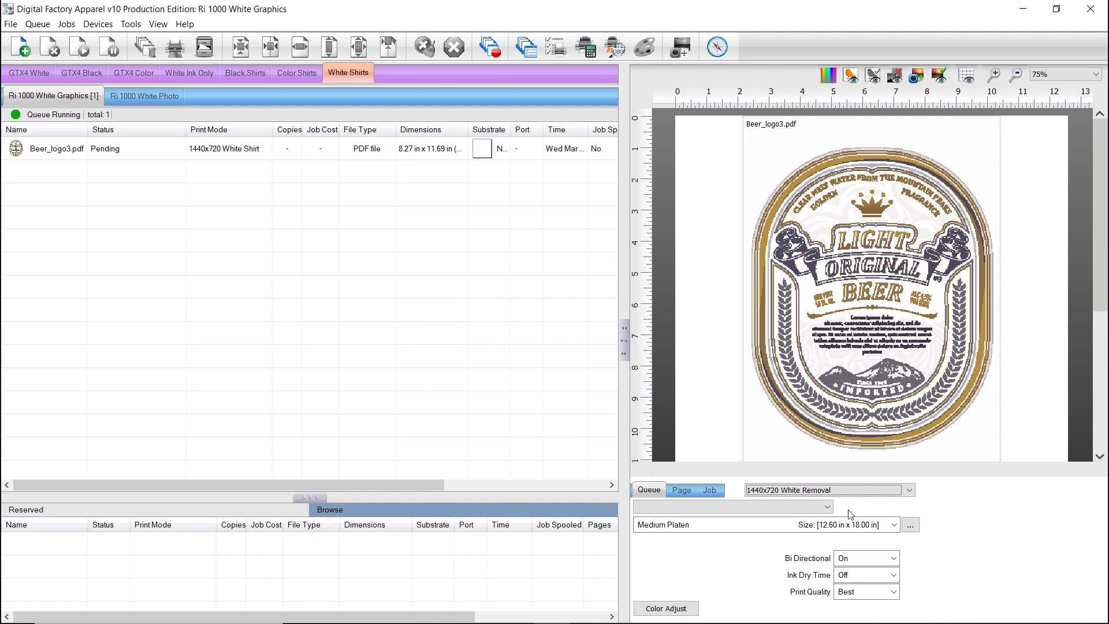
# Step: RIP the Beer_logo3.pdf job without printing it and open its raw data preview
pyautogui.rightClick(145, 149)
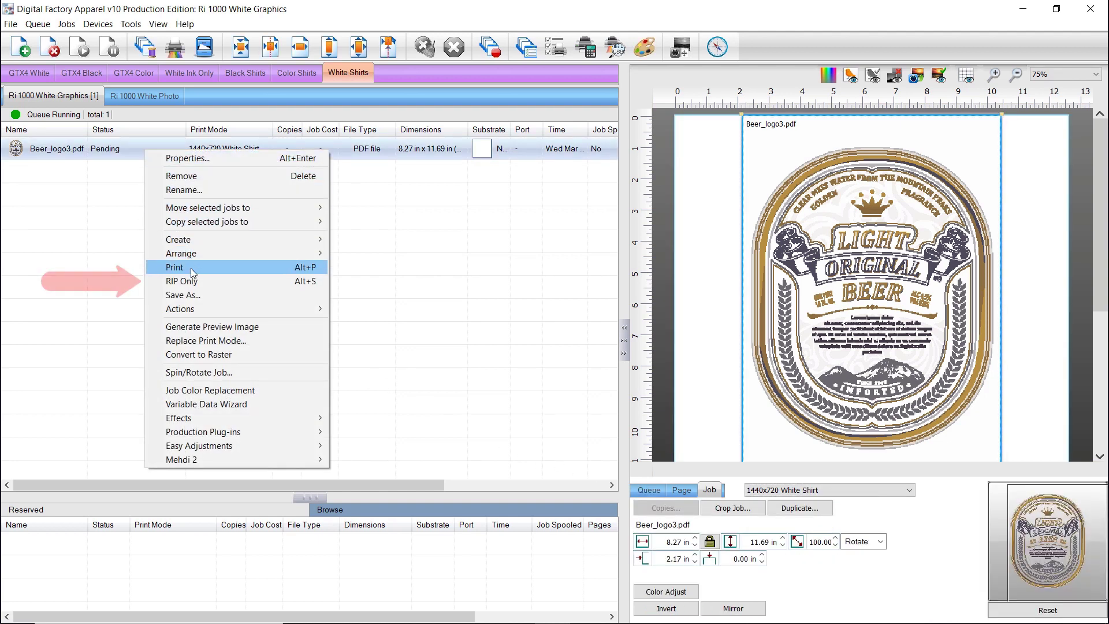
pyautogui.click(191, 283)
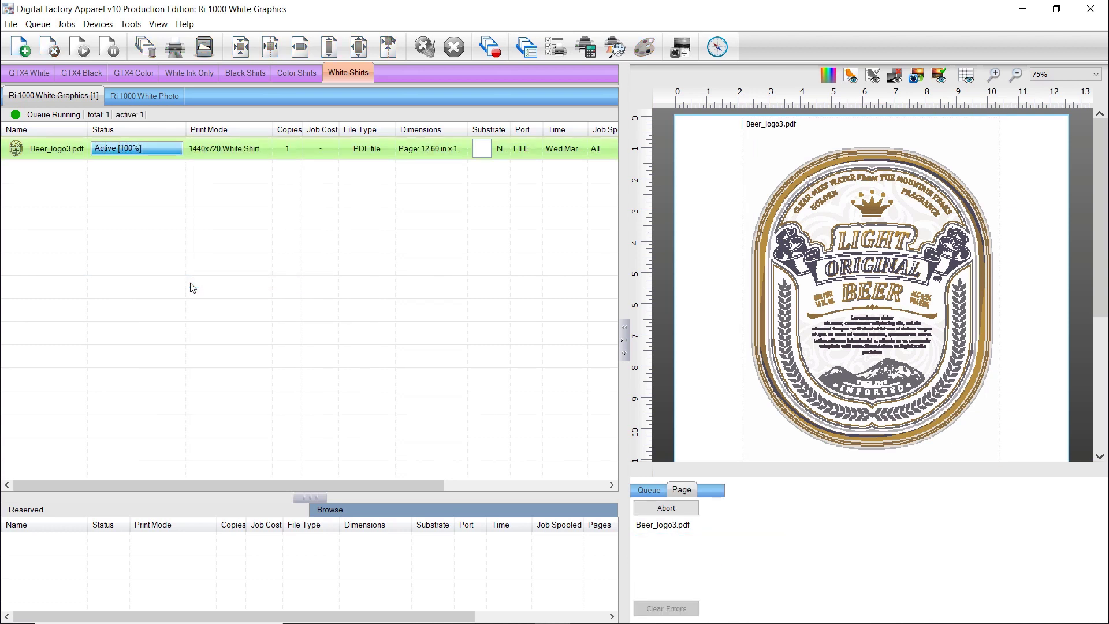
pyautogui.rightClick(179, 149)
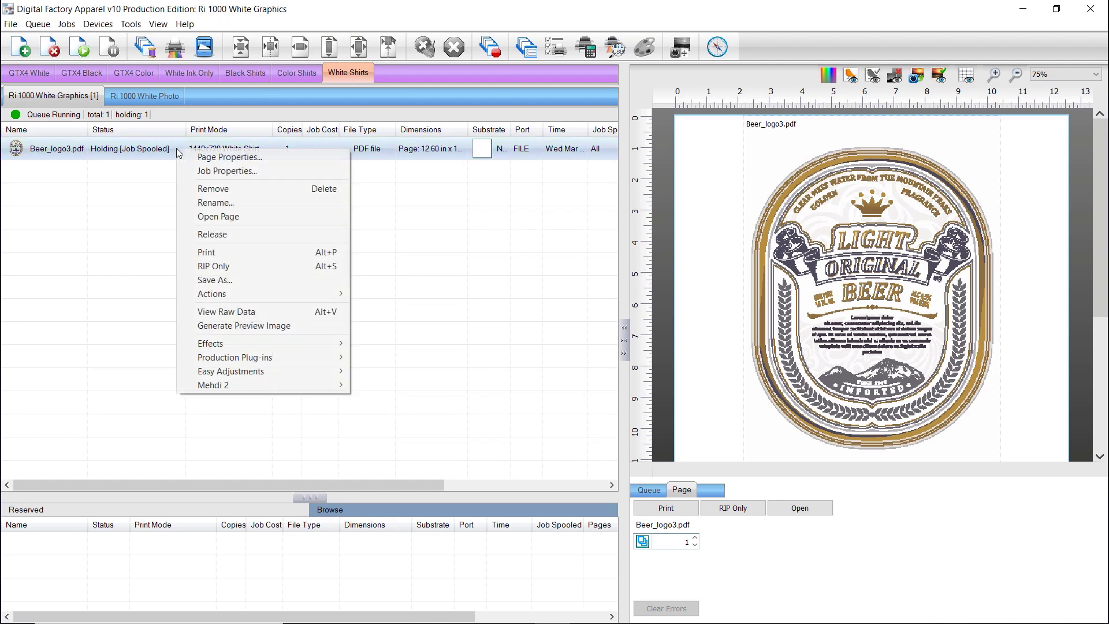
pyautogui.click(238, 310)
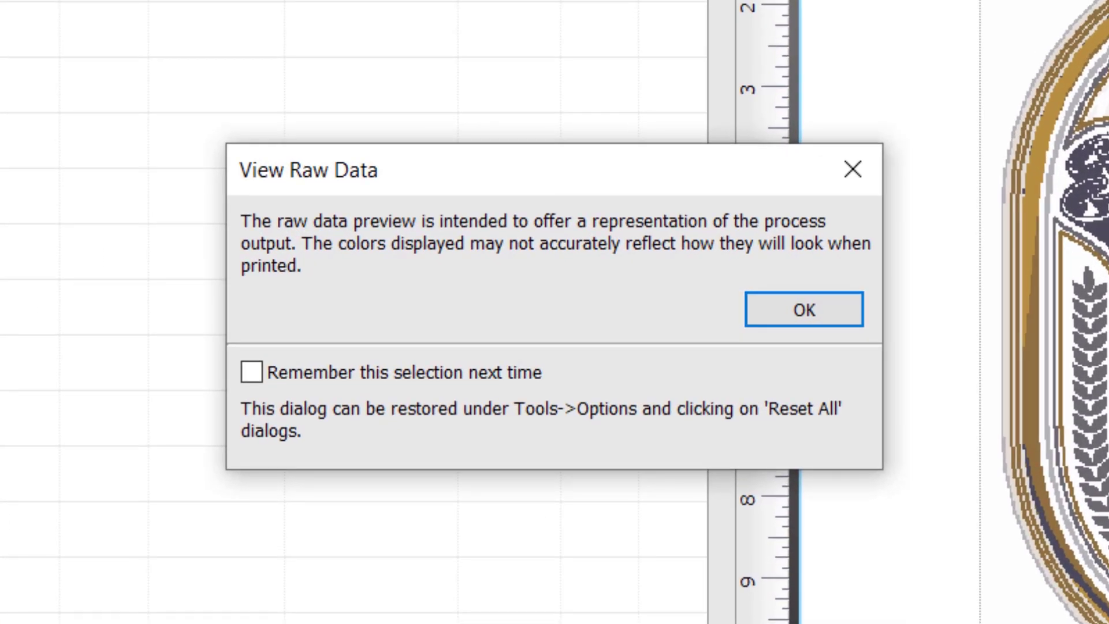
pyautogui.click(852, 312)
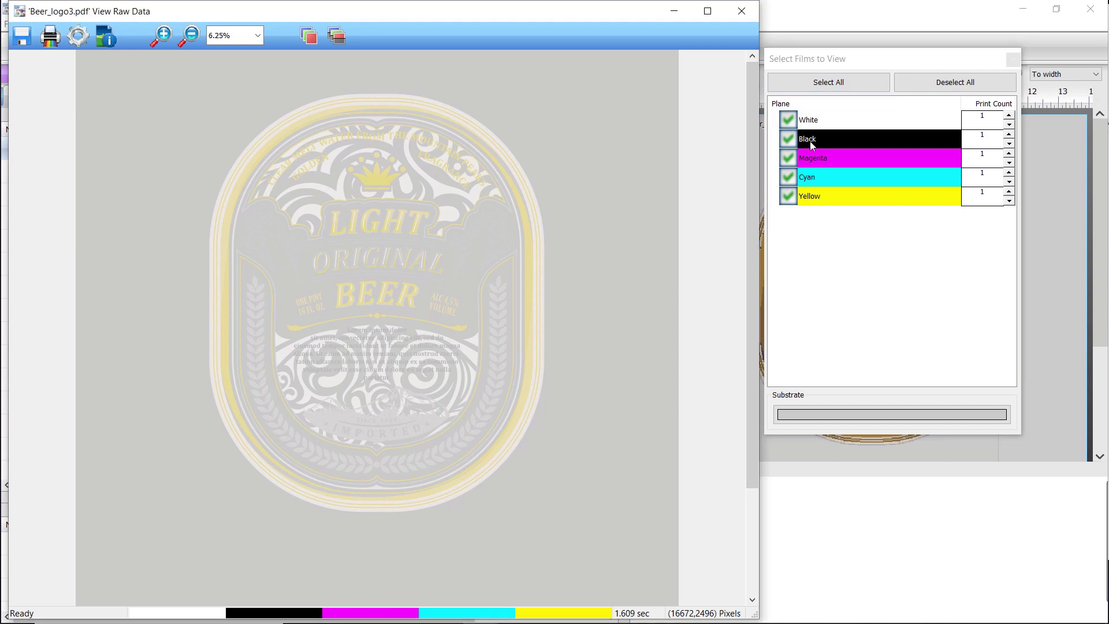
# Step: Accept the light gray substrate color in the raw data preview and switch the white ink to the dark inverted display
pyautogui.click(887, 416)
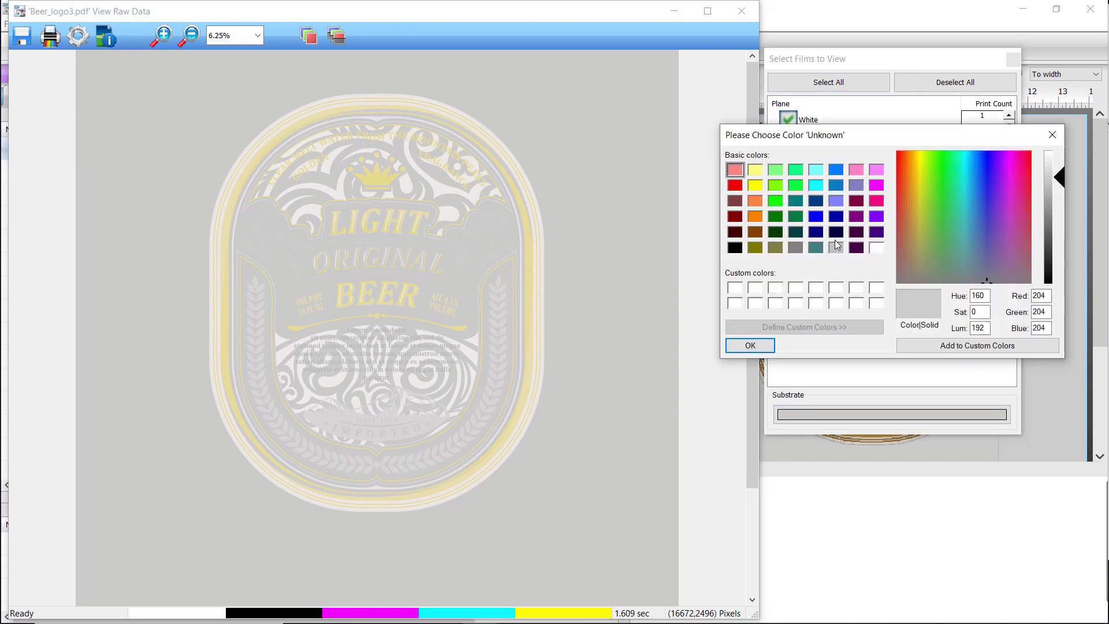
pyautogui.click(767, 343)
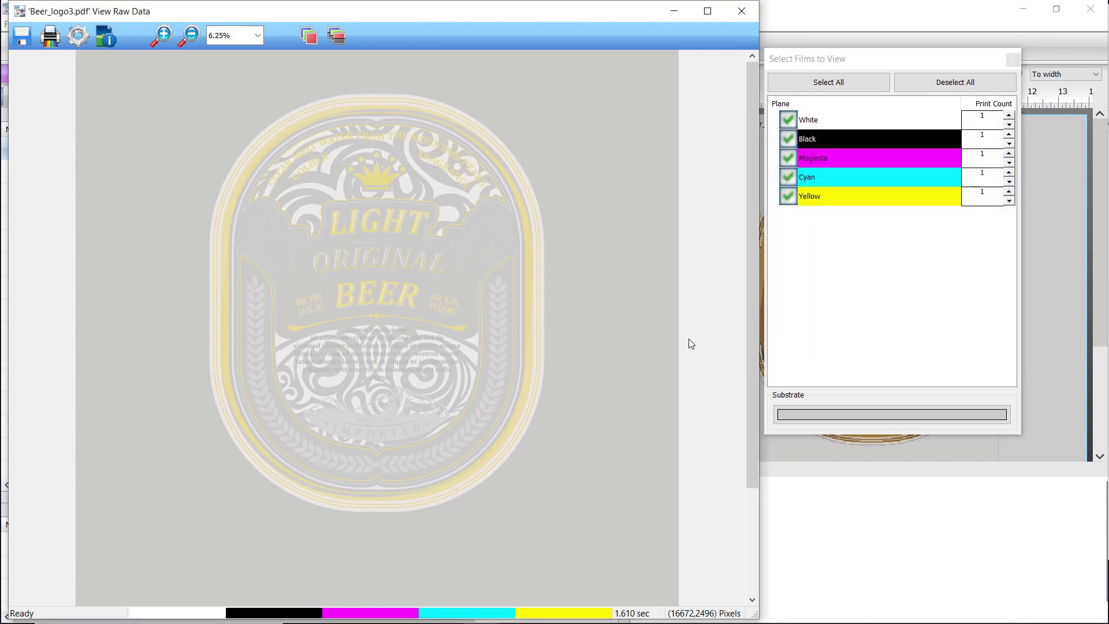
pyautogui.click(335, 36)
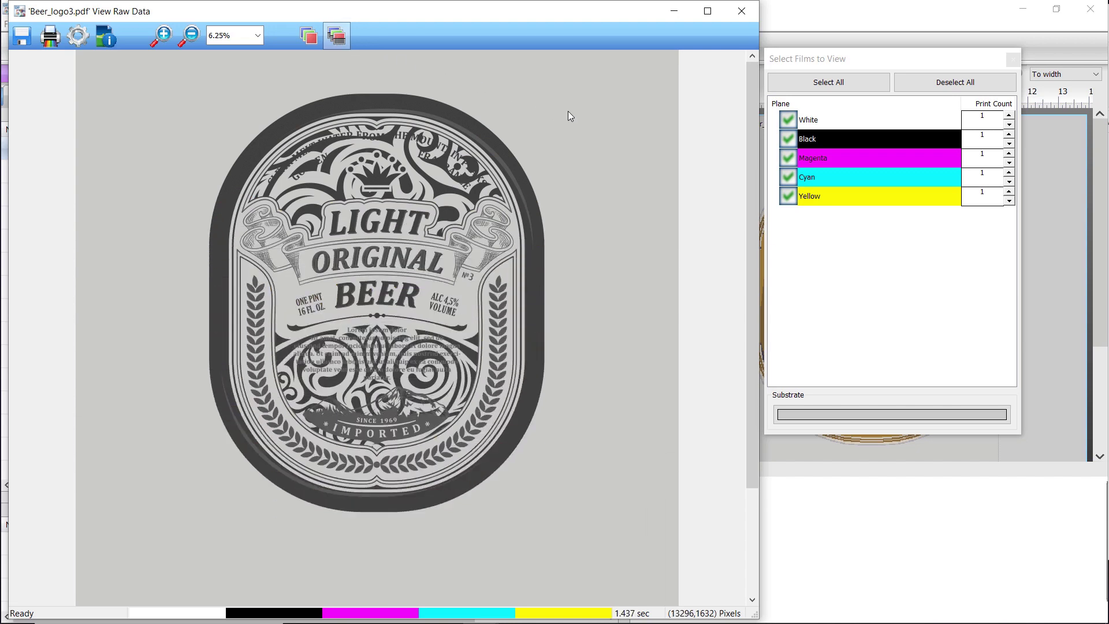
# Step: Hide the Black, Magenta, Cyan and Yellow films of the beer label to inspect only its White plane
pyautogui.click(788, 139)
pyautogui.click(789, 159)
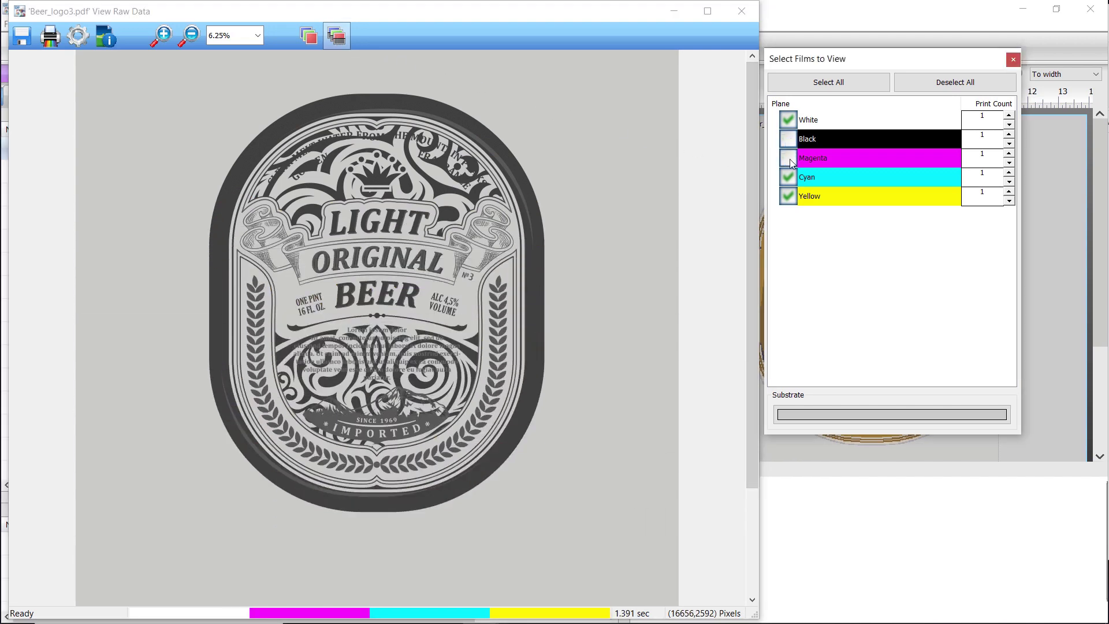
pyautogui.click(787, 182)
pyautogui.click(789, 197)
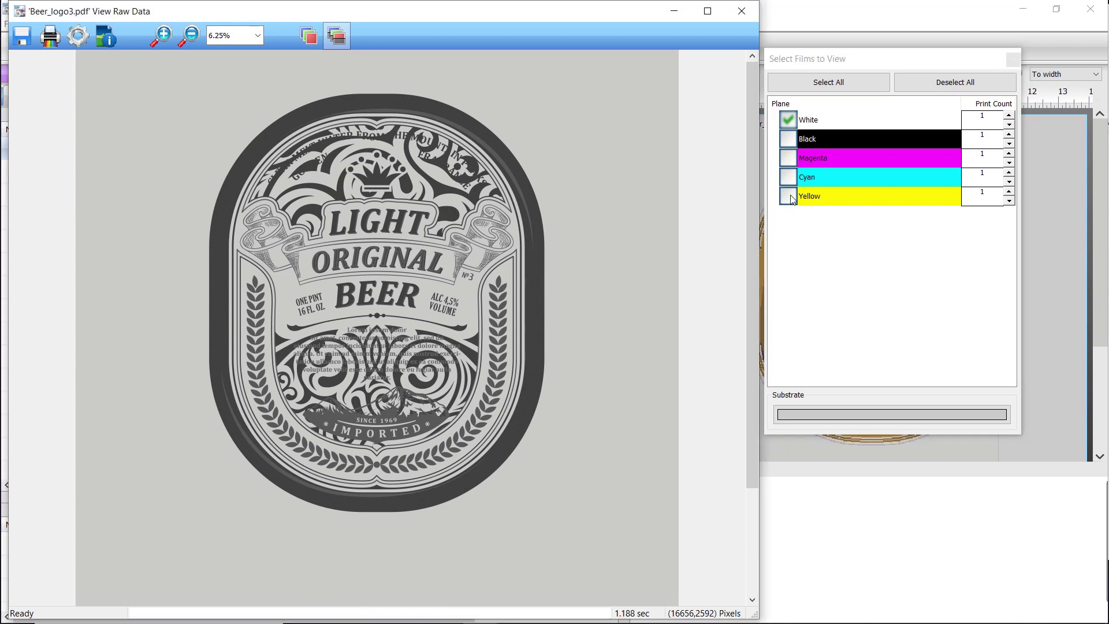
# Step: Show the Yellow, Cyan, Magenta and Black films of the beer label again and turn off the inverted white display
pyautogui.click(790, 196)
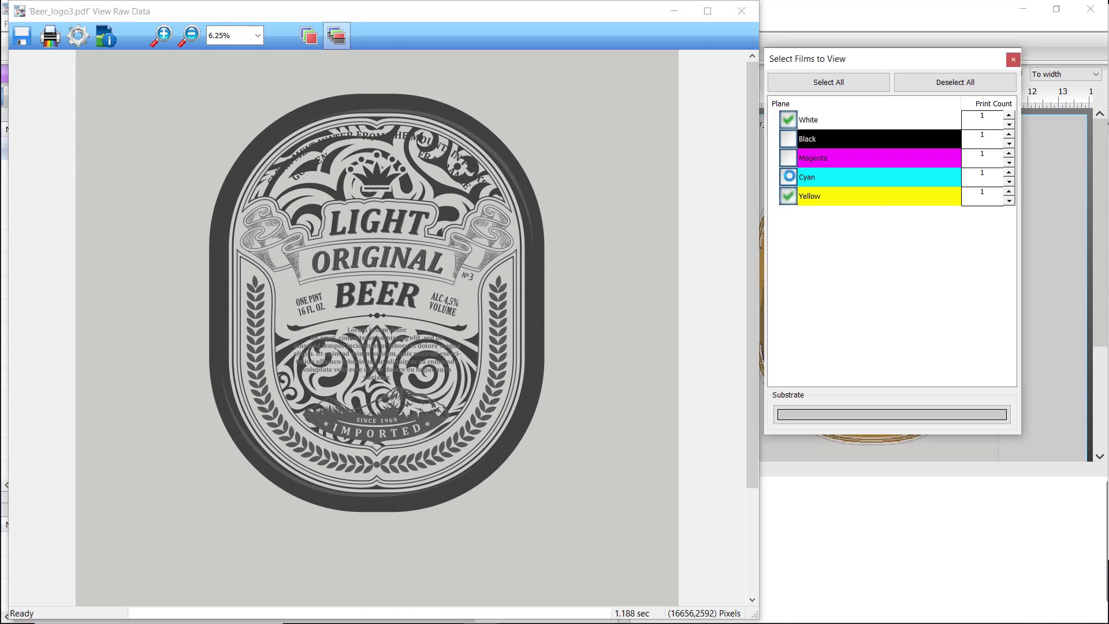
pyautogui.click(788, 157)
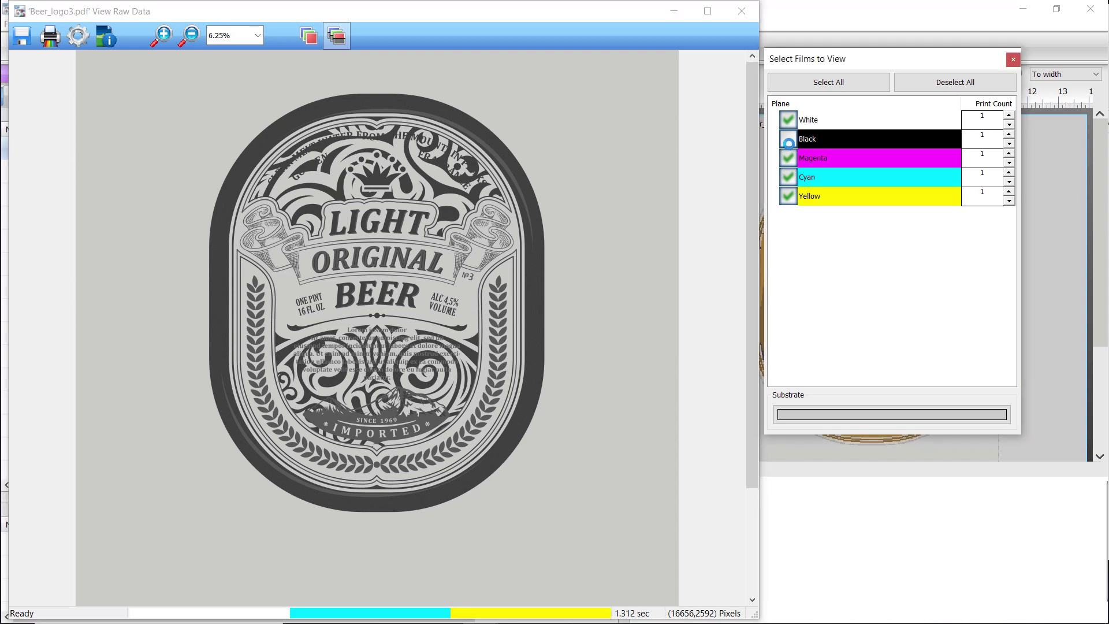
pyautogui.click(789, 139)
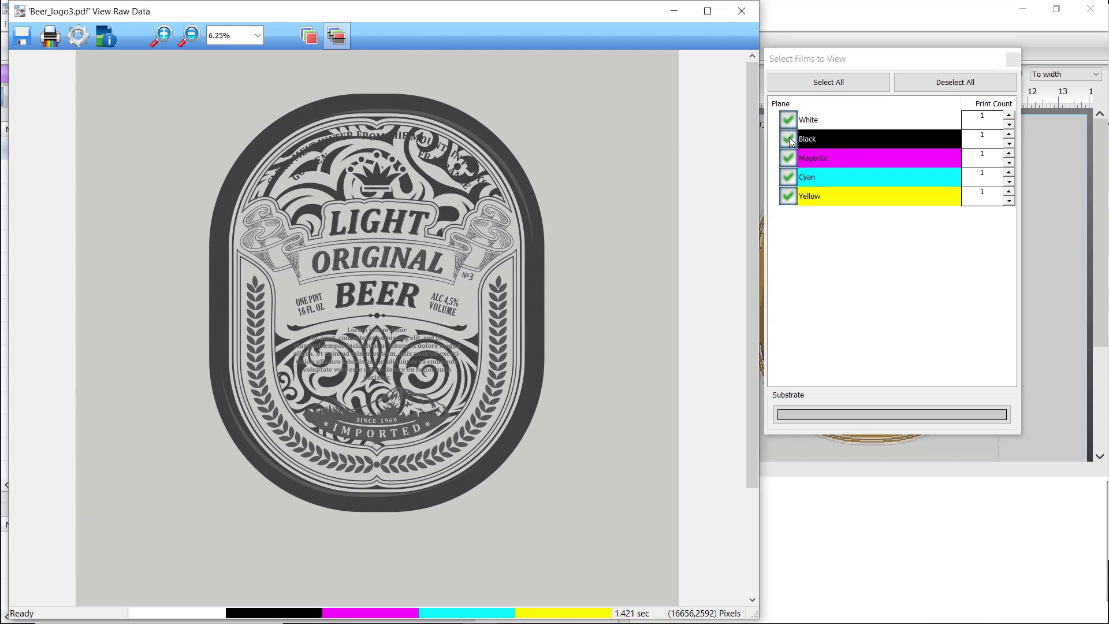
pyautogui.click(327, 38)
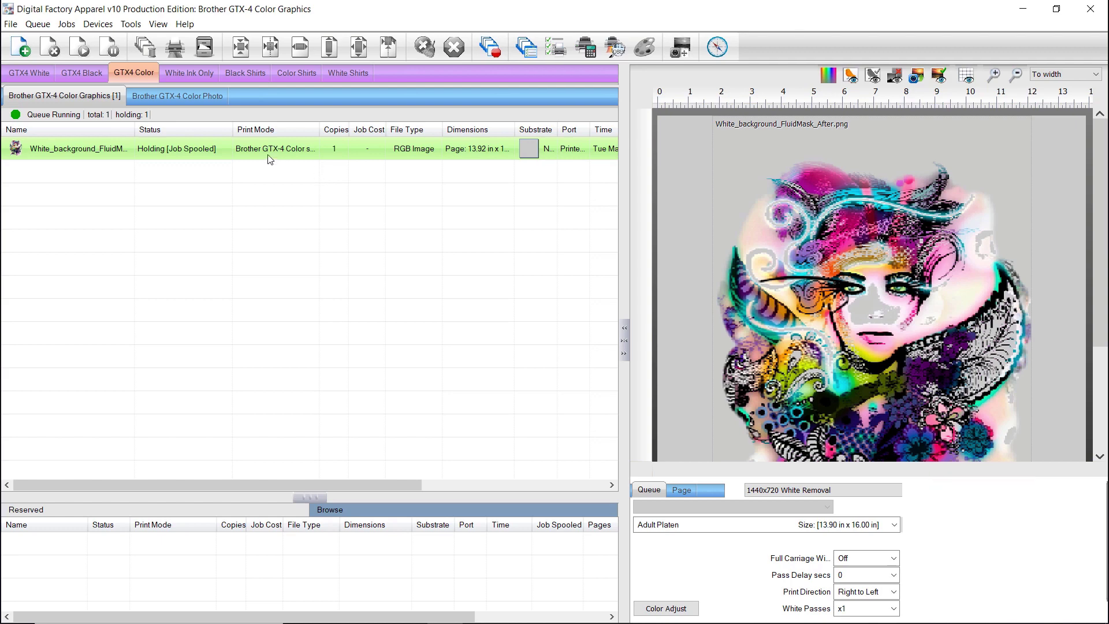
# Step: Open the raw data preview of the White_background_FluidMask_After.png job in the Brother GTX-4 Color Graphics queue
pyautogui.rightClick(233, 150)
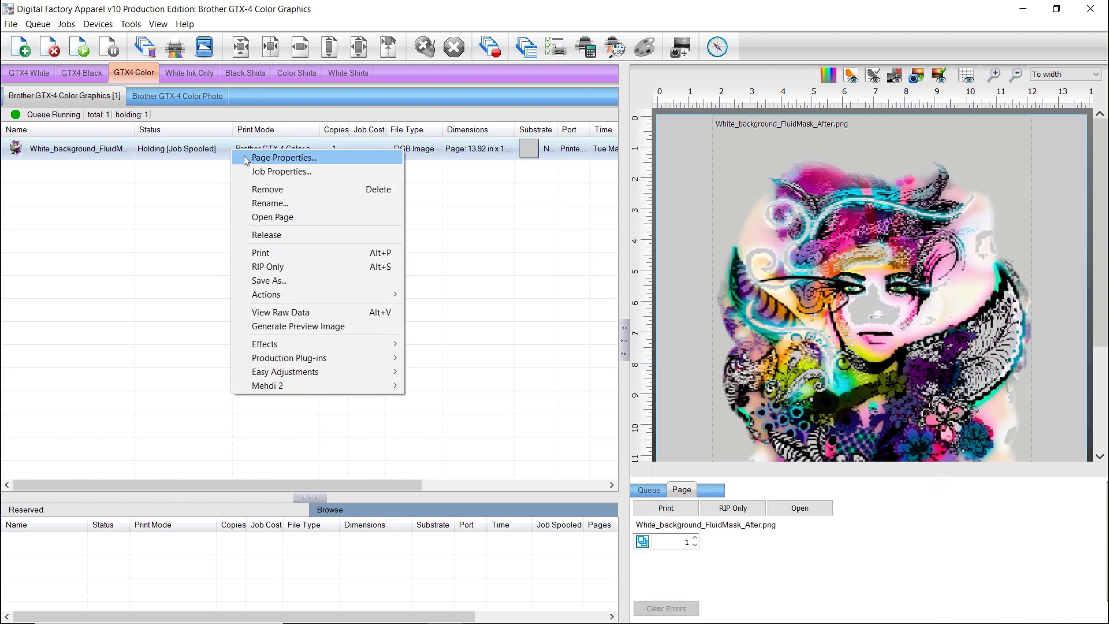
pyautogui.click(288, 312)
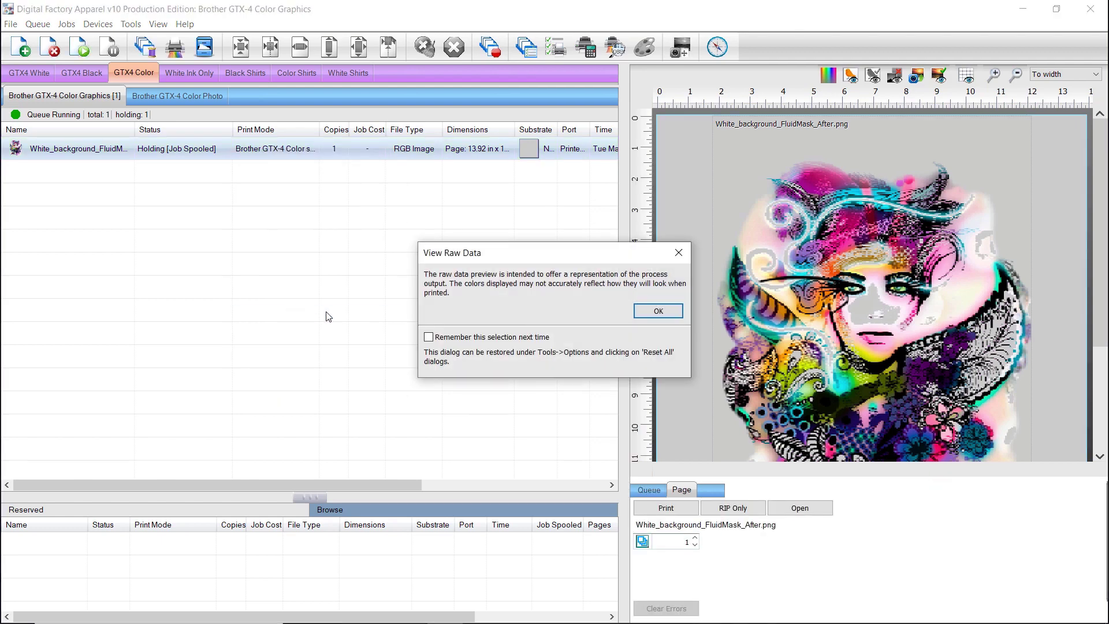
pyautogui.click(664, 310)
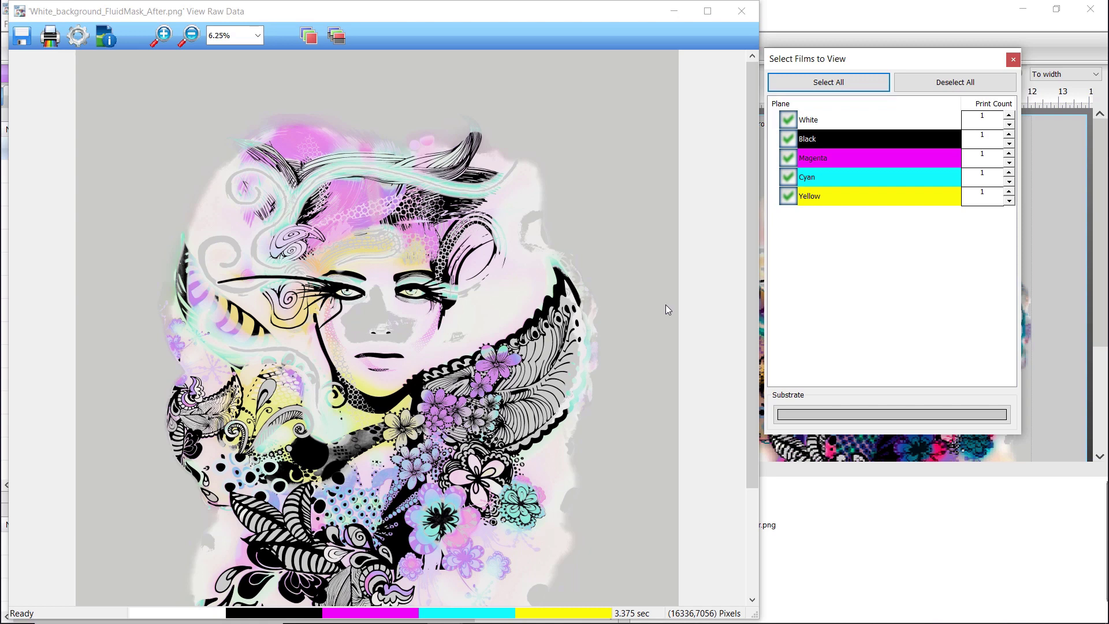
# Step: Hide the portrait's Black, Magenta, Cyan and Yellow films and inspect its White plane with the inverted white display on and off
pyautogui.click(790, 139)
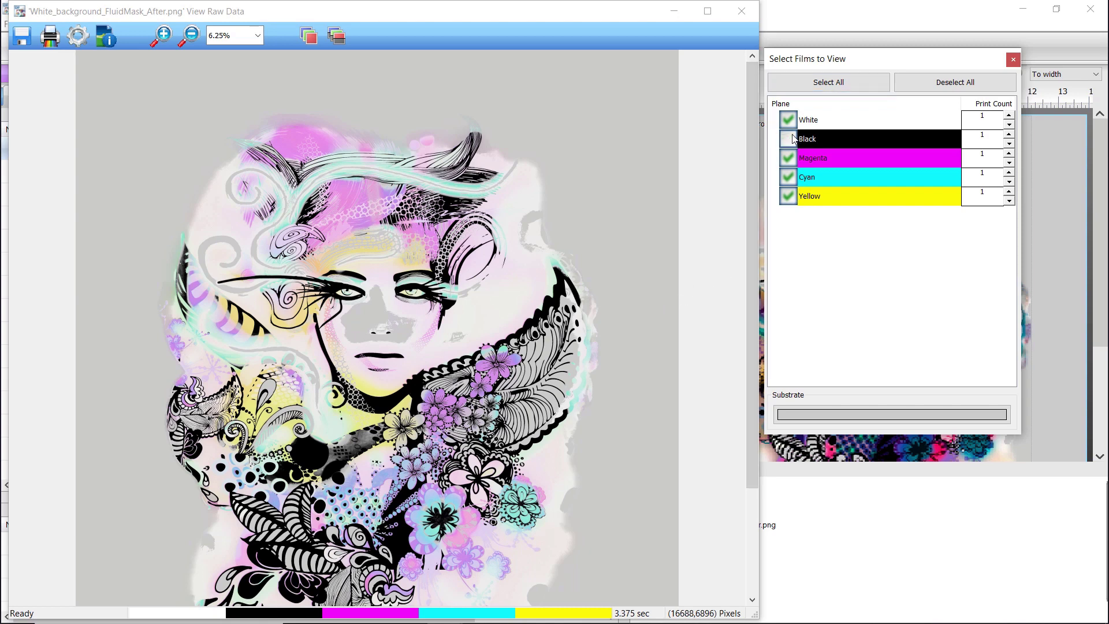
pyautogui.click(789, 157)
pyautogui.click(790, 176)
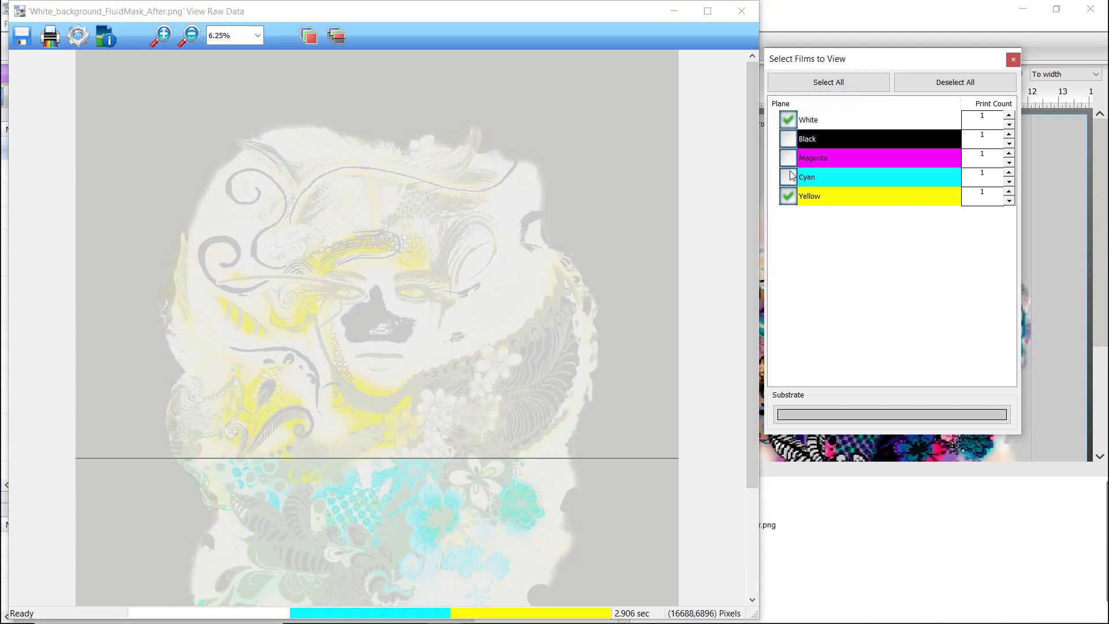
pyautogui.click(789, 196)
pyautogui.click(520, 139)
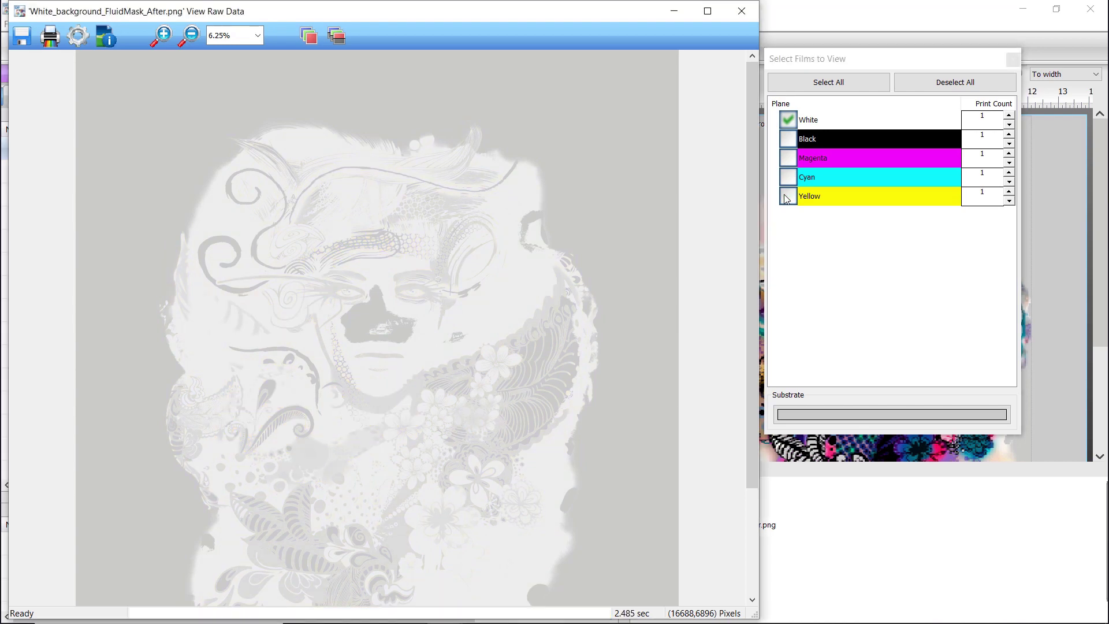
pyautogui.click(333, 41)
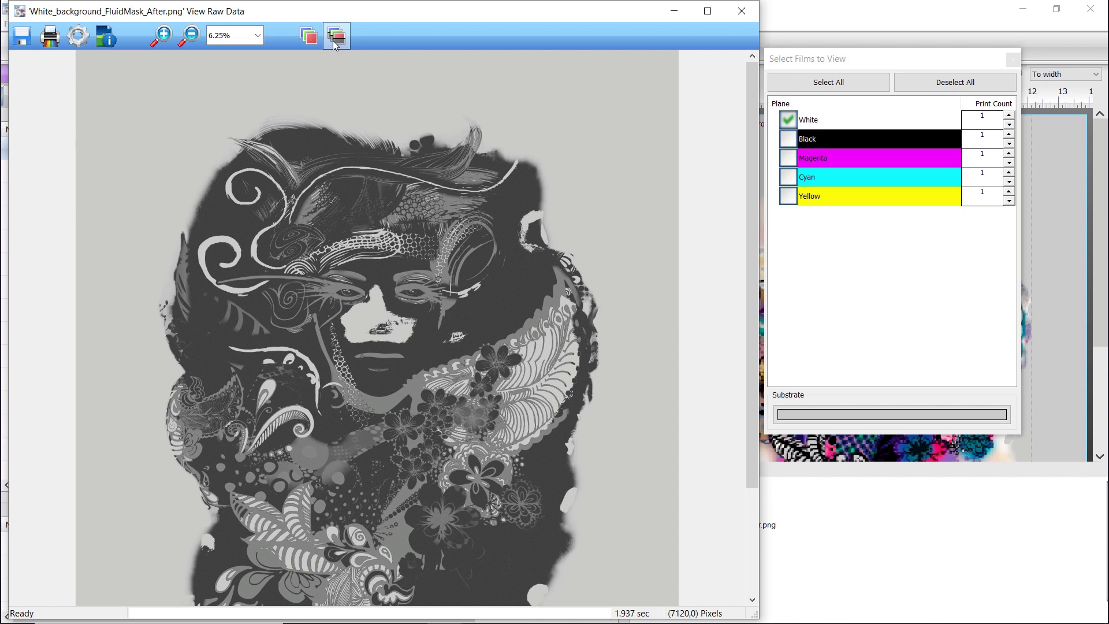
pyautogui.click(334, 43)
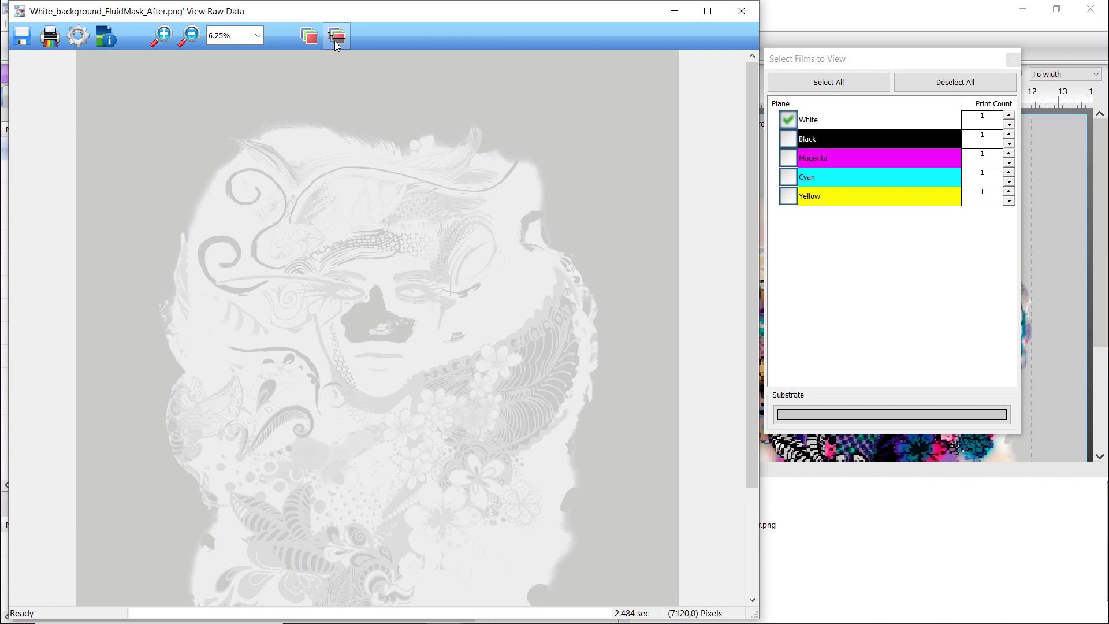
# Step: Show the portrait's Black, Magenta, Cyan and Yellow films again on top of its White plane
pyautogui.click(788, 143)
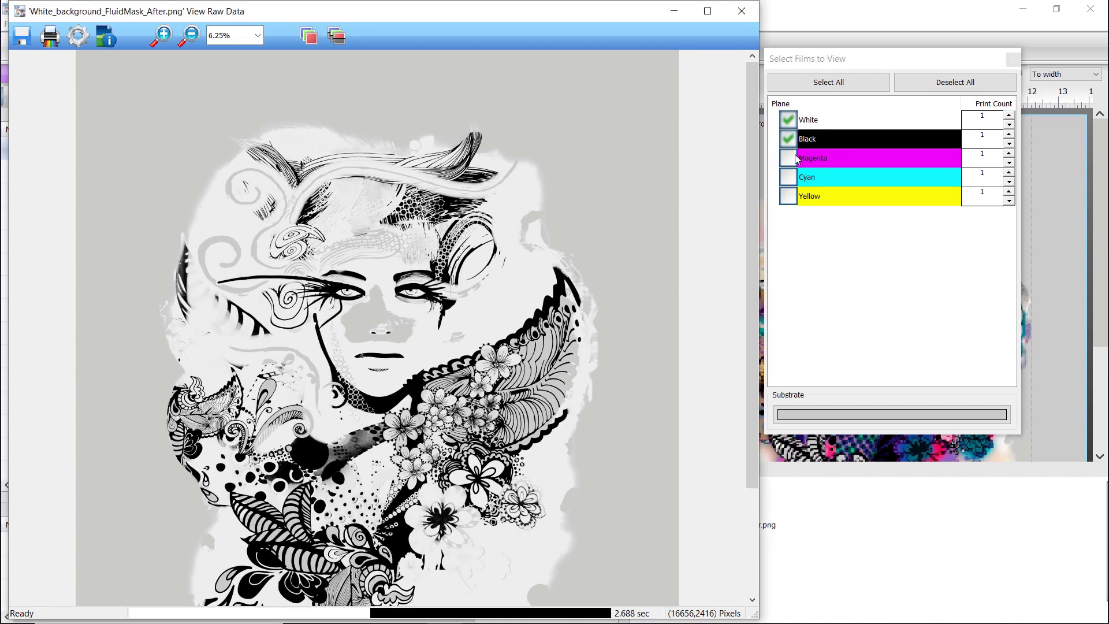
pyautogui.click(791, 159)
pyautogui.click(788, 177)
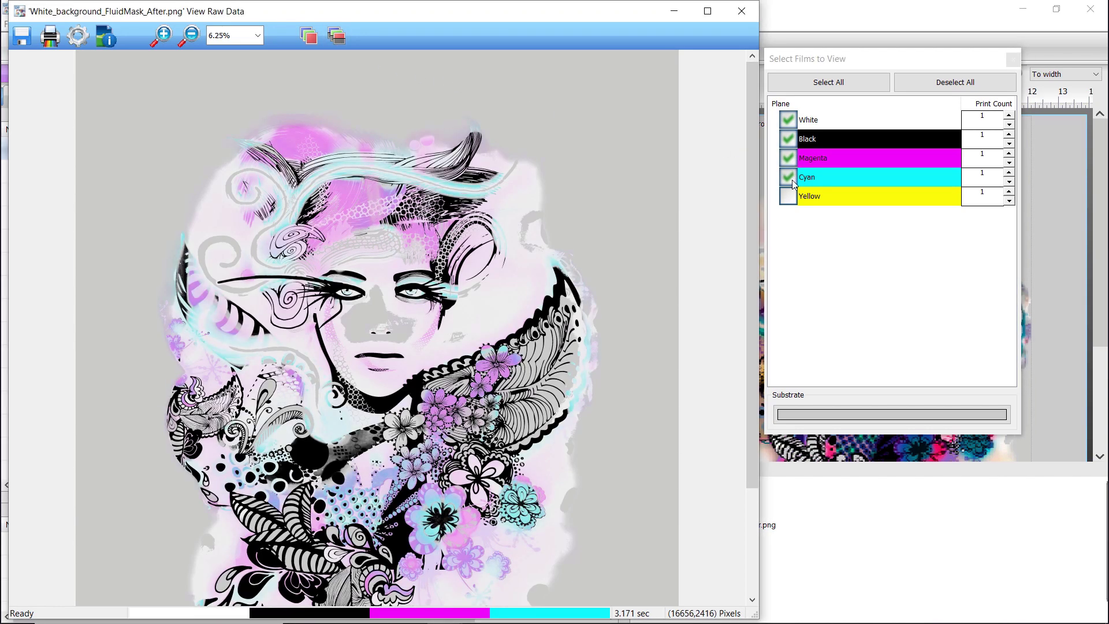
pyautogui.click(788, 197)
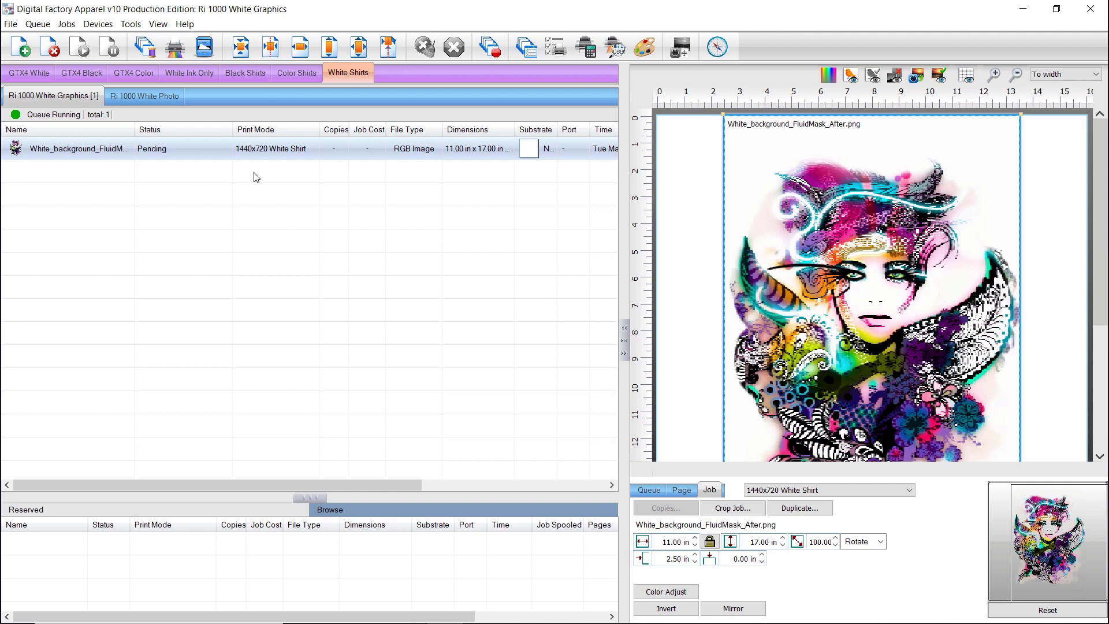
# Step: Open the White_background_FluidMask_After.png job in FluidMask and paint a green keep mask over the portrait with the Keep Local Brush, varying the brush size
pyautogui.rightClick(200, 150)
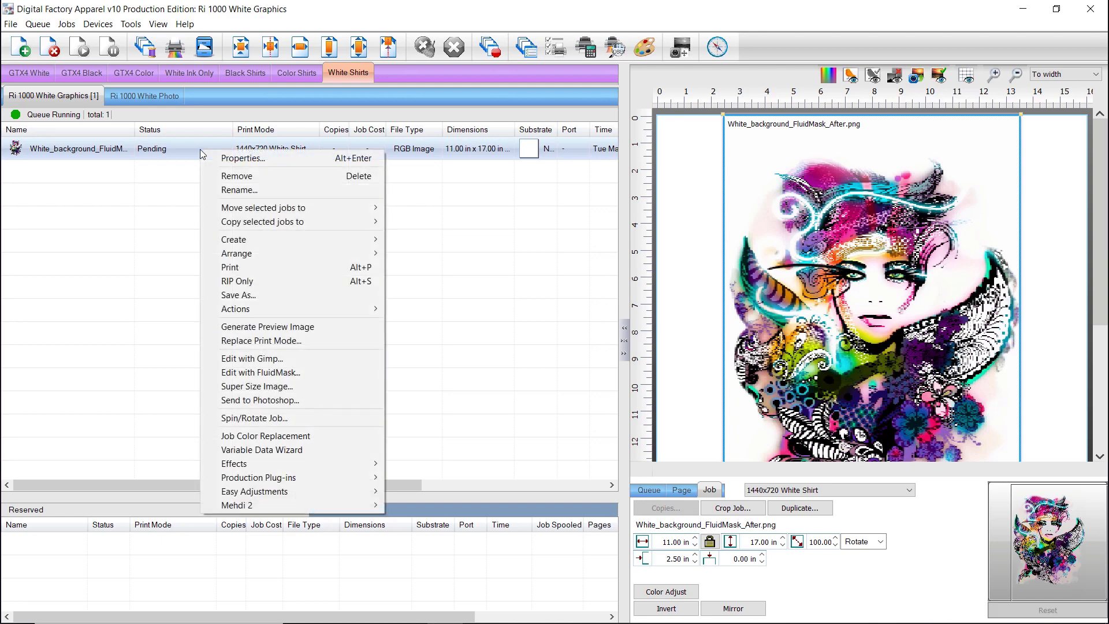
pyautogui.click(296, 373)
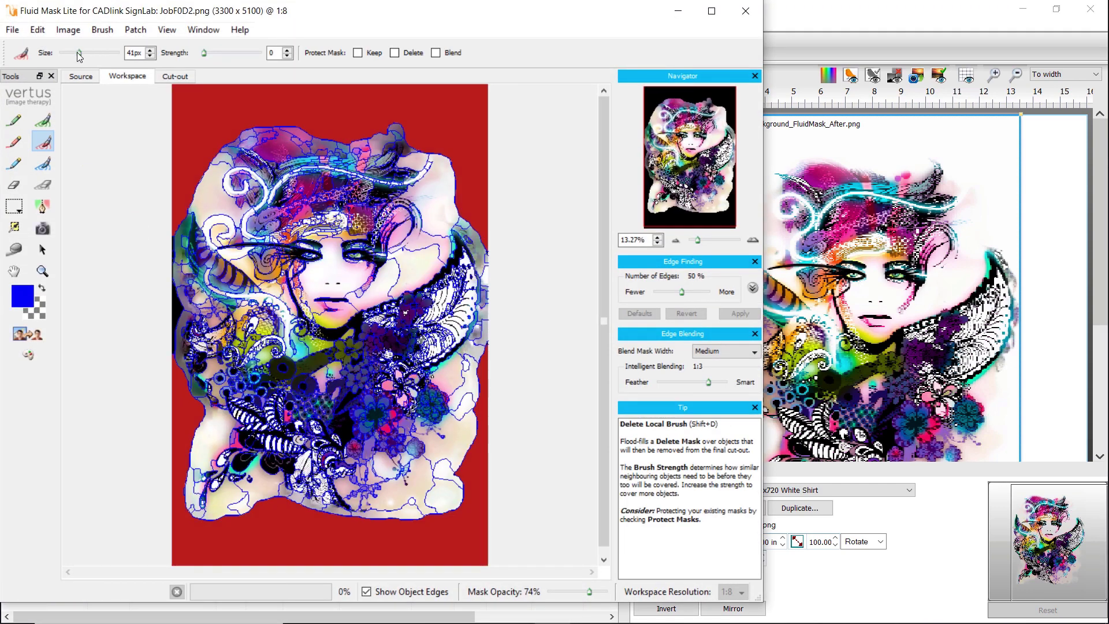
pyautogui.click(47, 123)
pyautogui.moveTo(68, 53); pyautogui.dragTo(82, 53)
pyautogui.moveTo(231, 232)
pyautogui.mouseDown()
pyautogui.moveTo(301, 173)
pyautogui.moveTo(405, 168)
pyautogui.mouseUp()
pyautogui.moveTo(231, 265); pyautogui.dragTo(434, 336)
pyautogui.moveTo(252, 413)
pyautogui.mouseDown()
pyautogui.moveTo(349, 436)
pyautogui.moveTo(451, 370)
pyautogui.mouseUp()
pyautogui.moveTo(82, 53); pyautogui.dragTo(75, 53)
pyautogui.moveTo(444, 248)
pyautogui.mouseDown()
pyautogui.moveTo(477, 289)
pyautogui.moveTo(395, 143)
pyautogui.moveTo(242, 147)
pyautogui.moveTo(199, 384)
pyautogui.mouseUp()
pyautogui.moveTo(76, 53); pyautogui.dragTo(102, 53)
pyautogui.moveTo(294, 266); pyautogui.dragTo(271, 225)
pyautogui.moveTo(277, 231)
pyautogui.mouseDown()
pyautogui.moveTo(401, 227)
pyautogui.moveTo(422, 171)
pyautogui.moveTo(375, 257)
pyautogui.mouseUp()
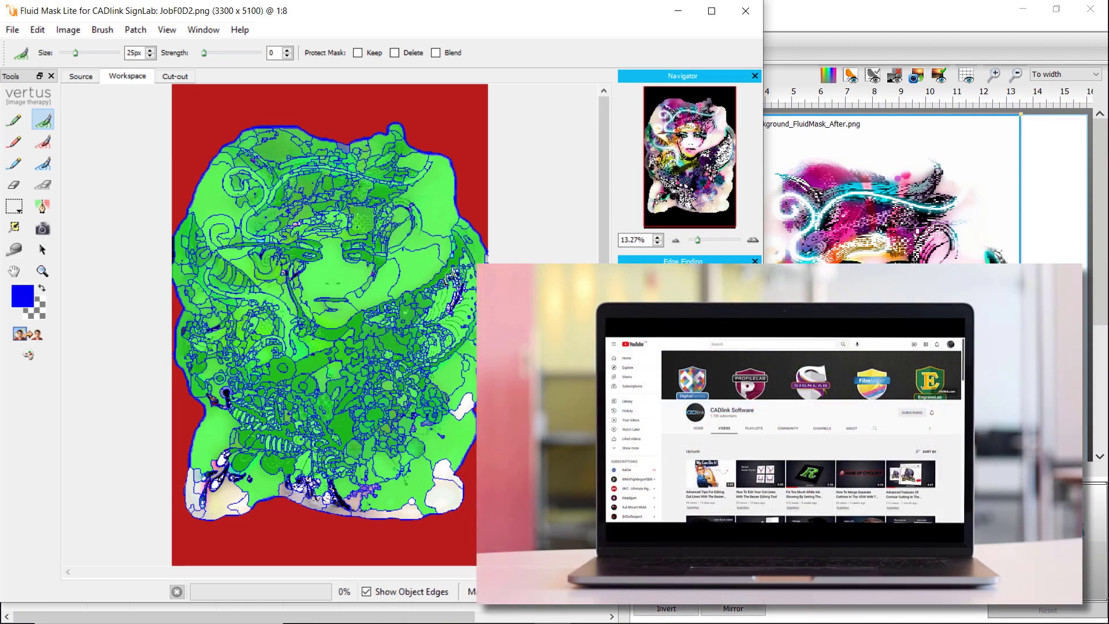
# Step: Extend the keep mask over the unmasked patches on the feathered wing and along the portrait's lower edge, adjusting the brush size
pyautogui.moveTo(454, 275); pyautogui.dragTo(454, 309)
pyautogui.moveTo(102, 53); pyautogui.dragTo(80, 53)
pyautogui.moveTo(197, 462)
pyautogui.mouseDown()
pyautogui.moveTo(231, 503)
pyautogui.moveTo(451, 485)
pyautogui.mouseUp()
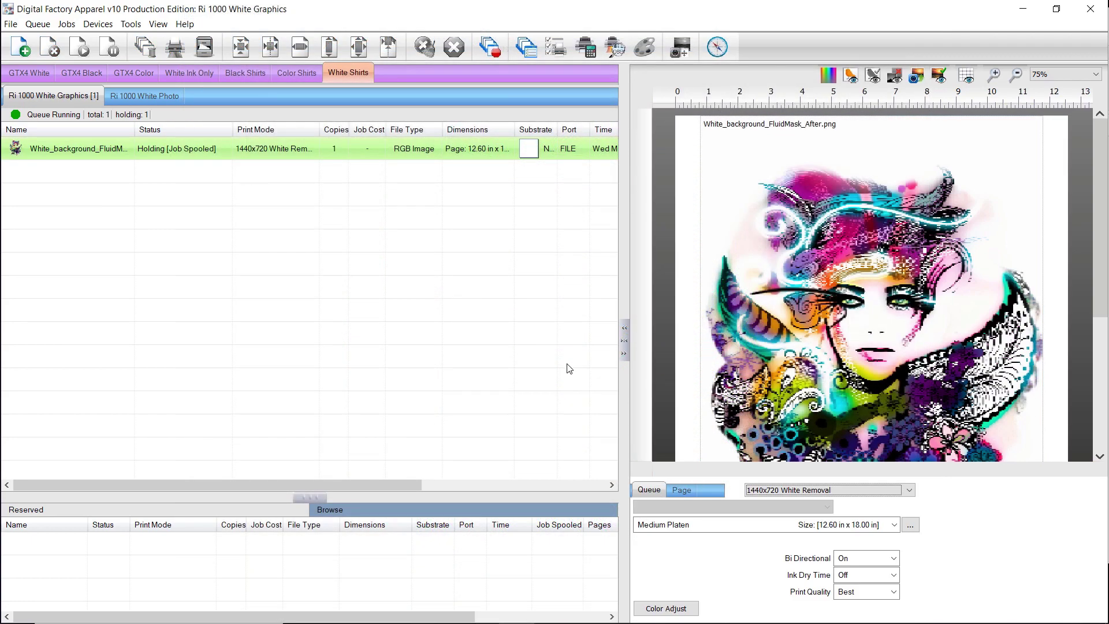
# Step: Set the Ri 1000 White Graphics queue's print mode to 1440x720 White Shirt
pyautogui.click(815, 489)
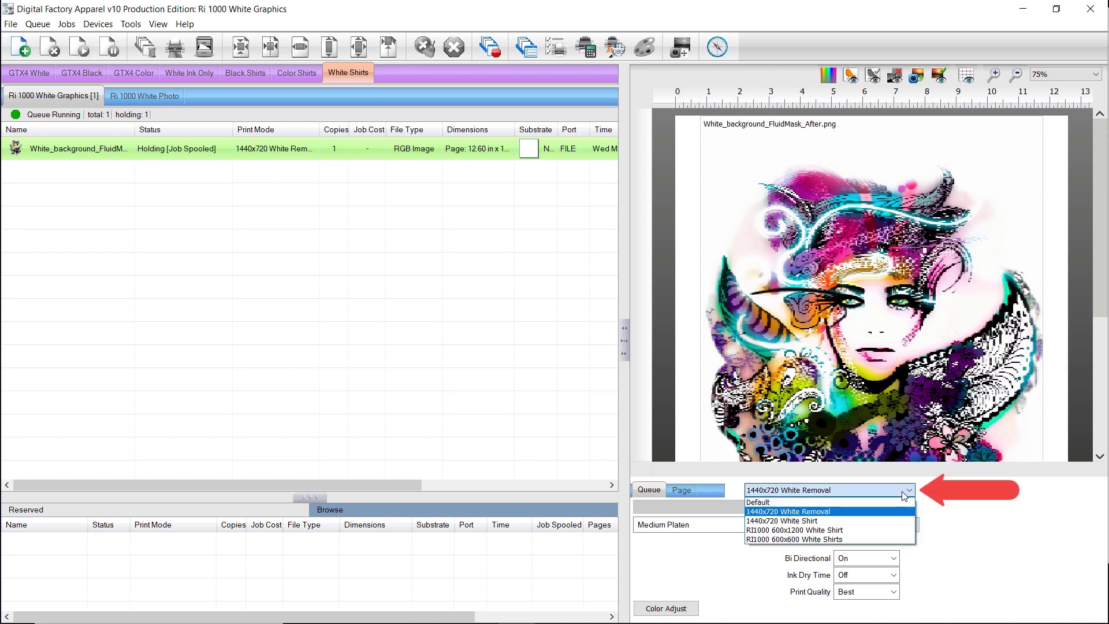
pyautogui.click(878, 524)
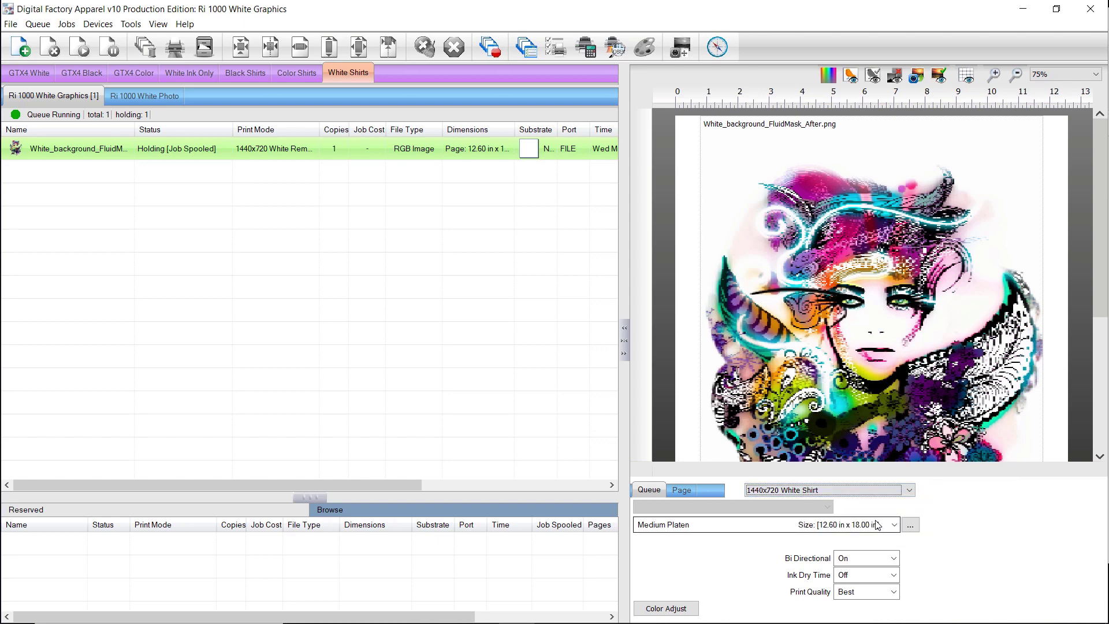